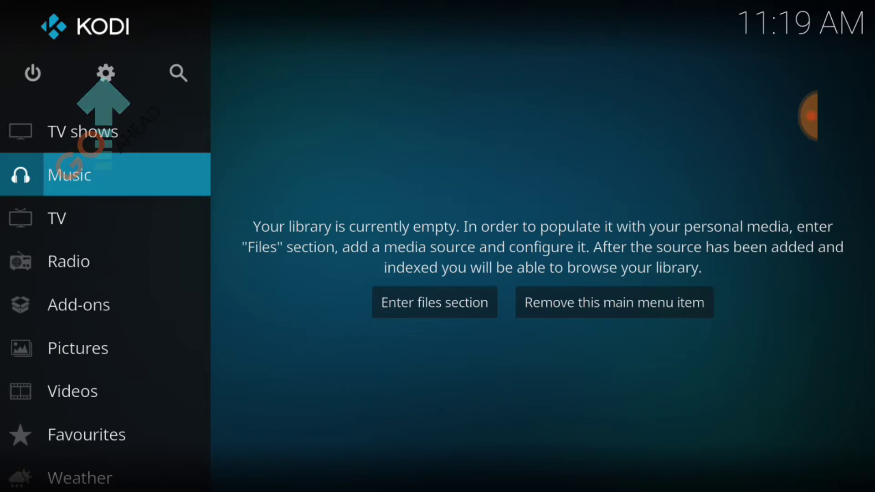
Turn on Unknown sources under System > Add-ons settings and accept the warning.
{"action": "key", "text": "Up"}
{"action": "key", "text": "Up"}
{"action": "key", "text": "Return"}
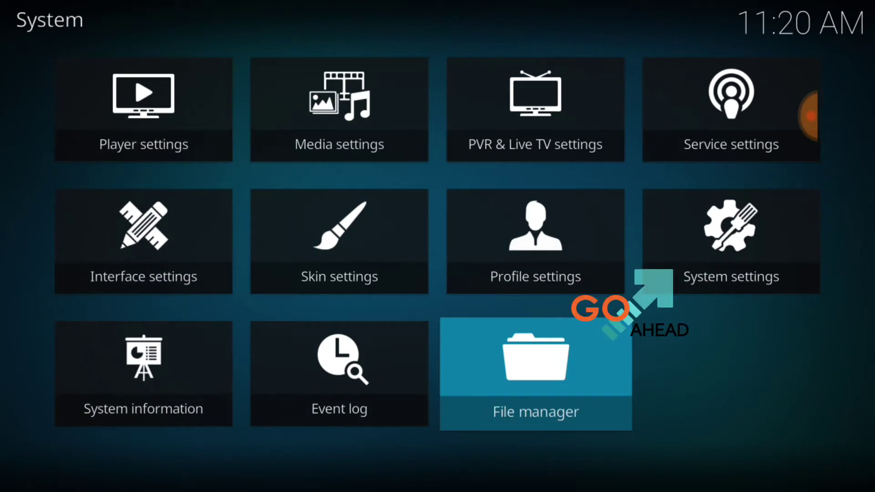
{"action": "key", "text": "Right"}
{"action": "key", "text": "Return"}
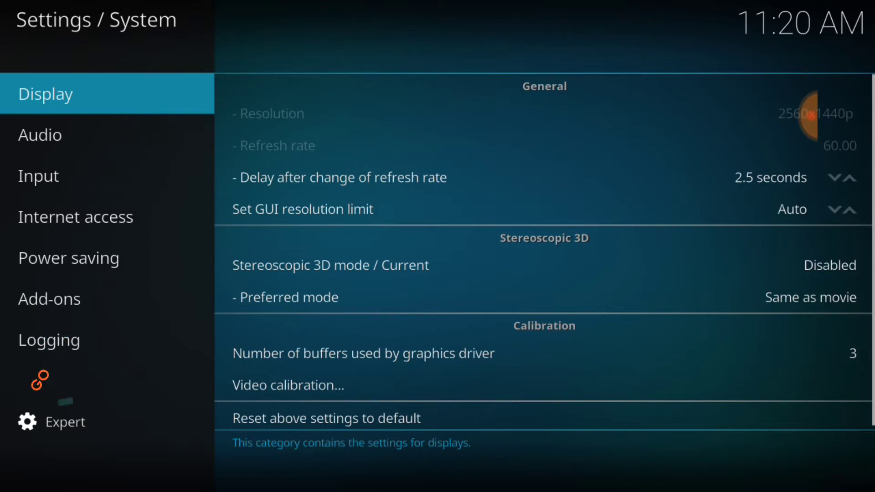
{"action": "left_click", "coordinate": [60, 282]}
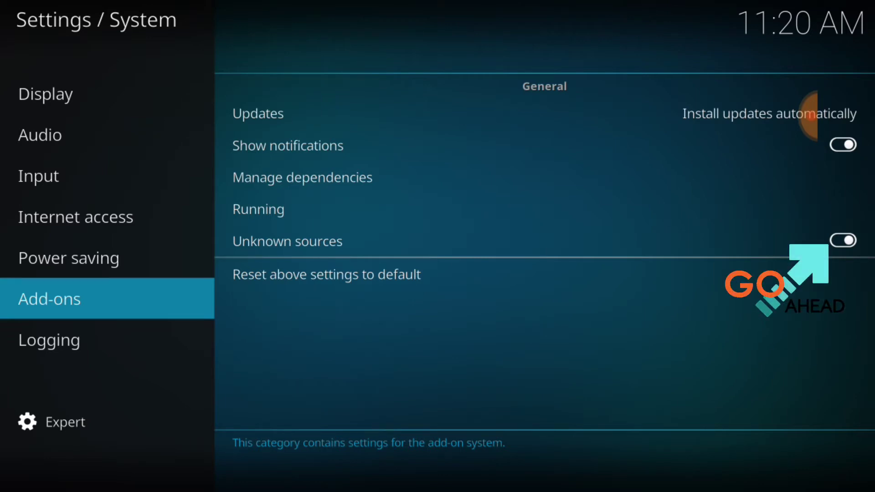
{"action": "key", "text": "Right"}
{"action": "key", "text": "Down"}
{"action": "key", "text": "Down"}
{"action": "key", "text": "Down"}
{"action": "key", "text": "Return"}
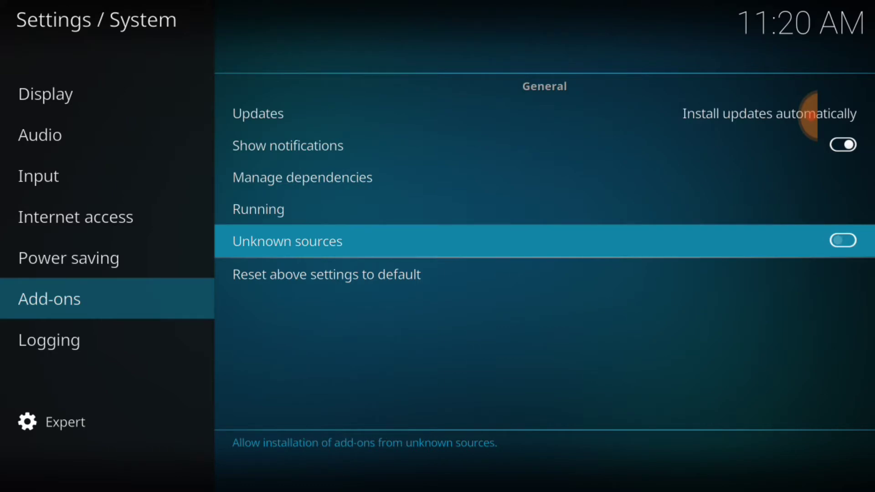
{"action": "key", "text": "Return"}
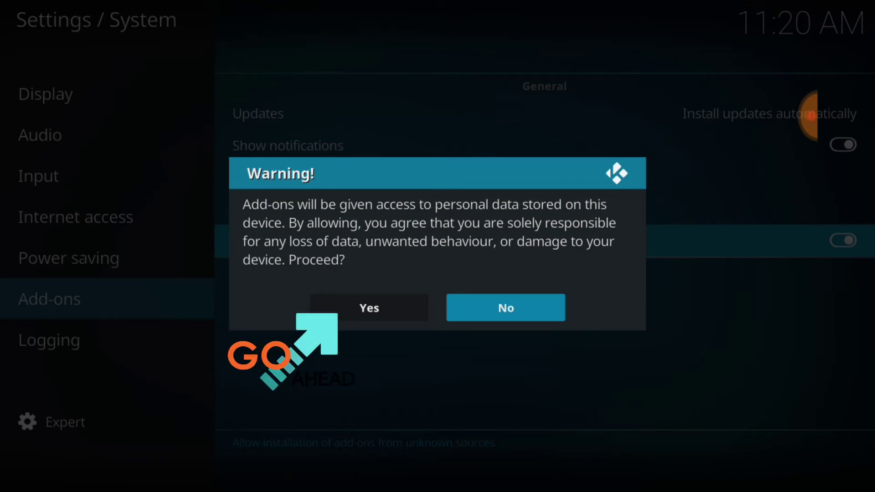
{"action": "left_click", "coordinate": [370, 303]}
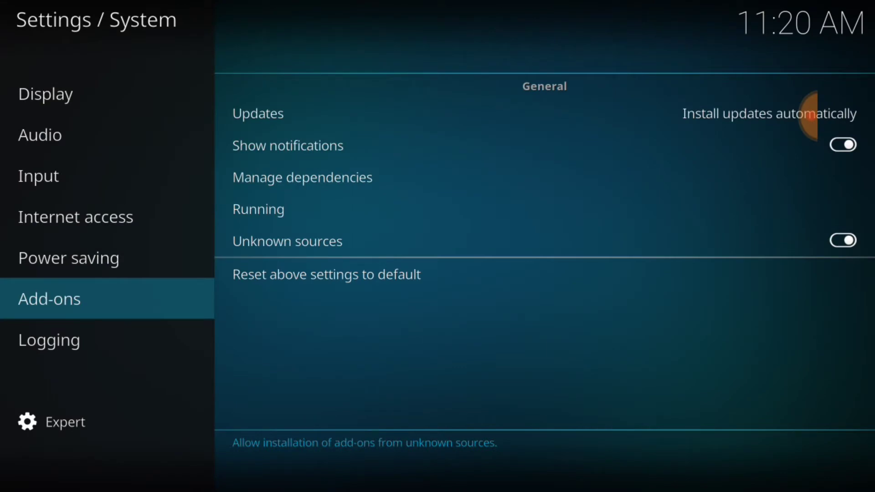
{"action": "left_click", "coordinate": [846, 384]}
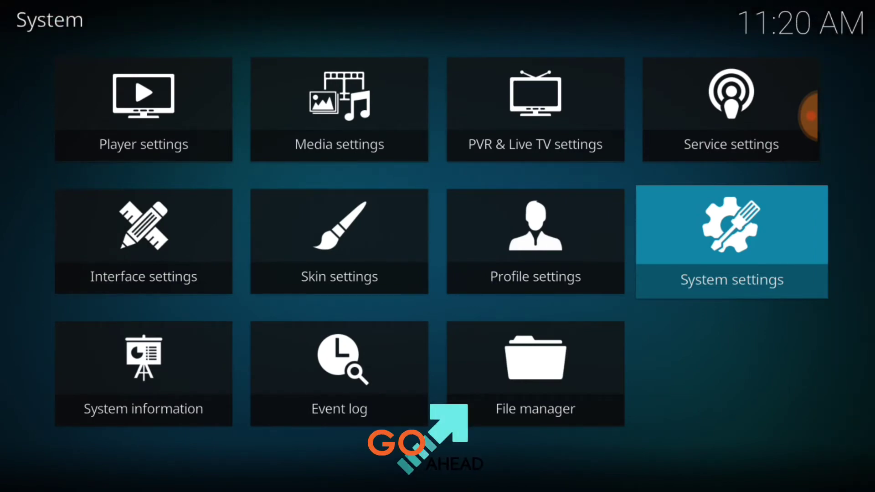
{"action": "left_click", "coordinate": [535, 372]}
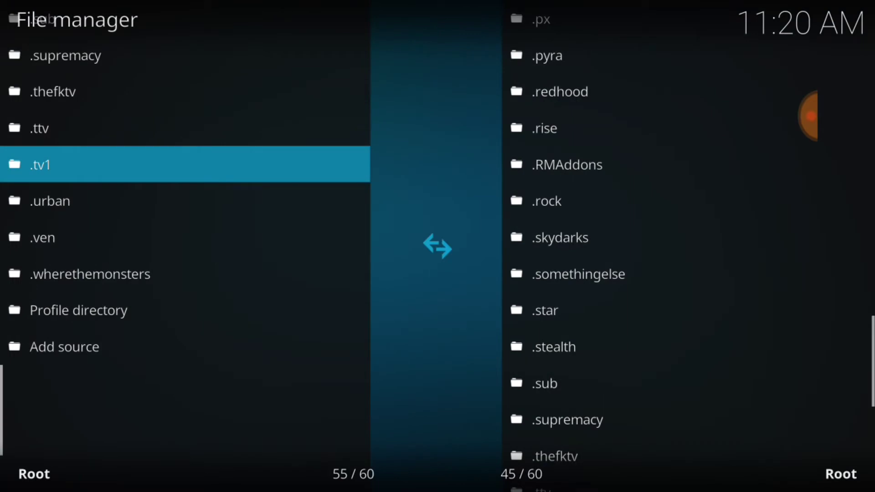
{"action": "left_click_drag", "start_coordinate": [167, 269], "coordinate": [189, 162]}
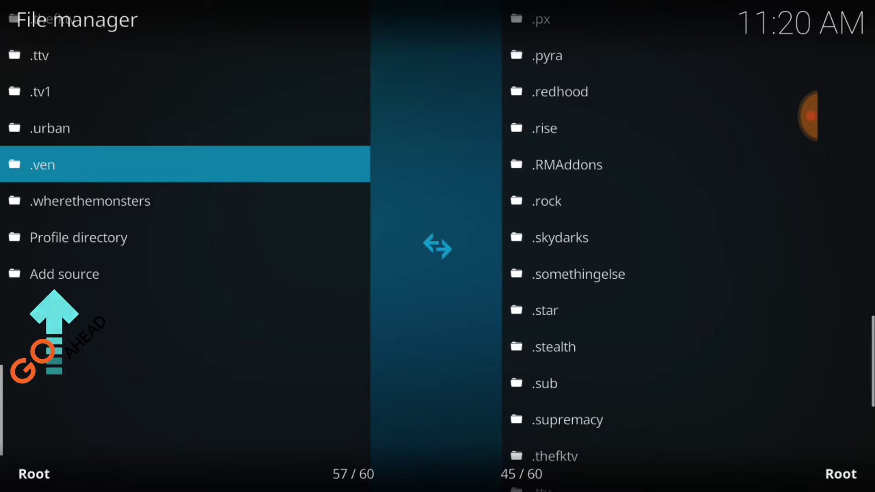
{"action": "left_click", "coordinate": [84, 273]}
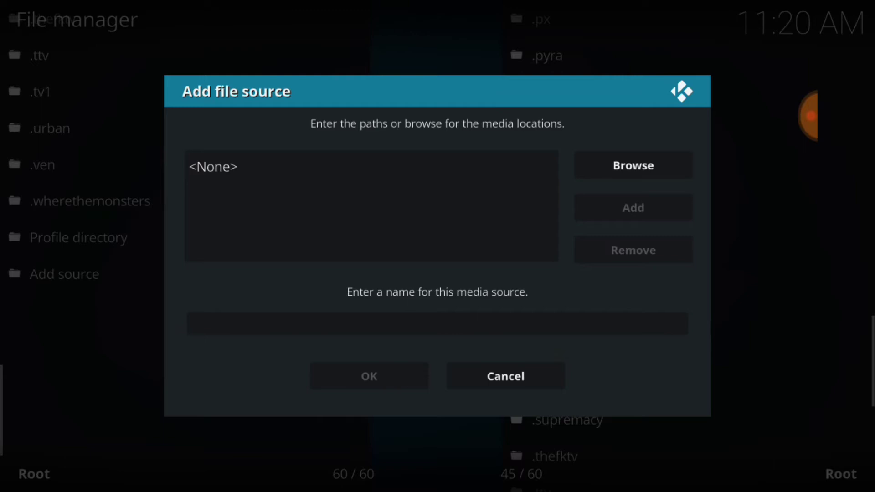
{"action": "left_click", "coordinate": [358, 168]}
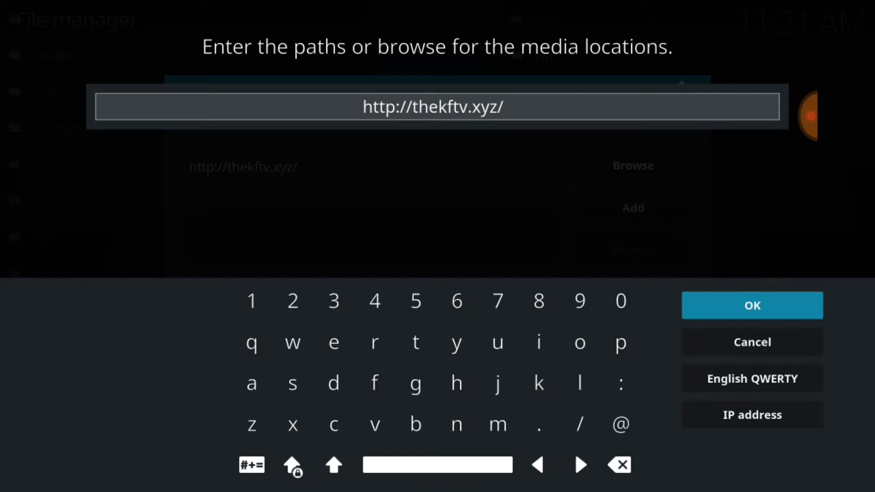
{"action": "left_click", "coordinate": [752, 305]}
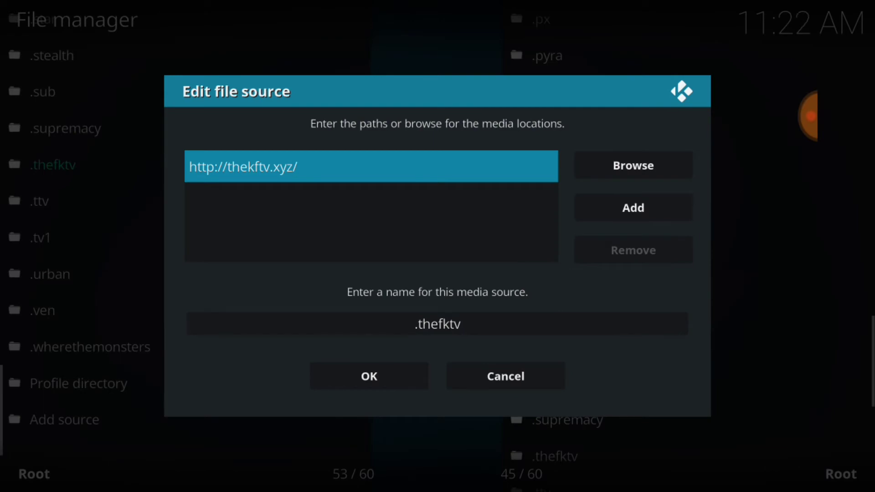
{"action": "left_click", "coordinate": [498, 328]}
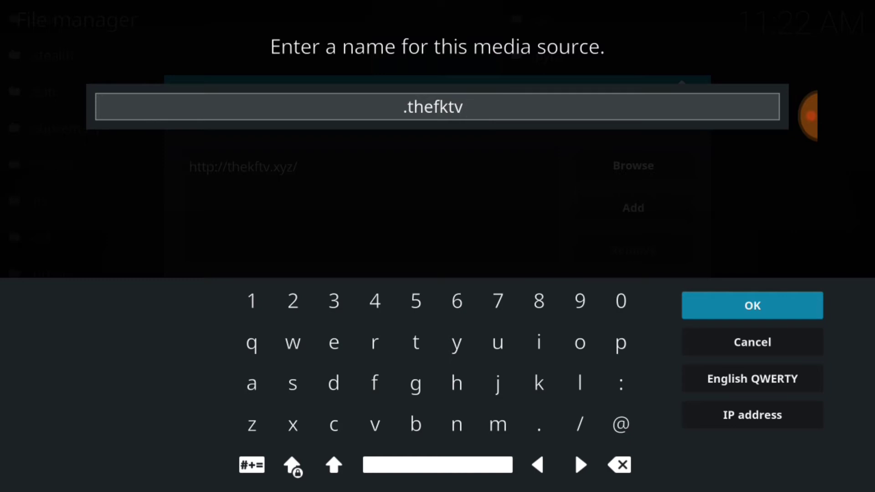
{"action": "left_click", "coordinate": [757, 296]}
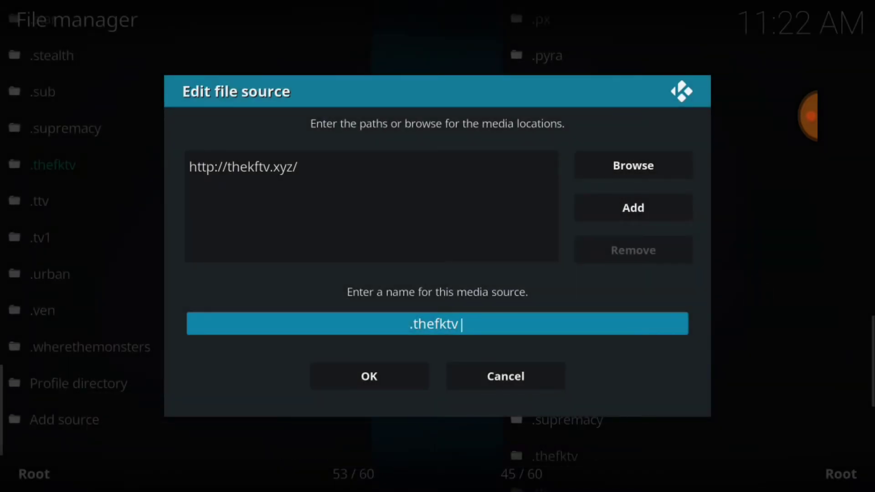
{"action": "left_click", "coordinate": [357, 372]}
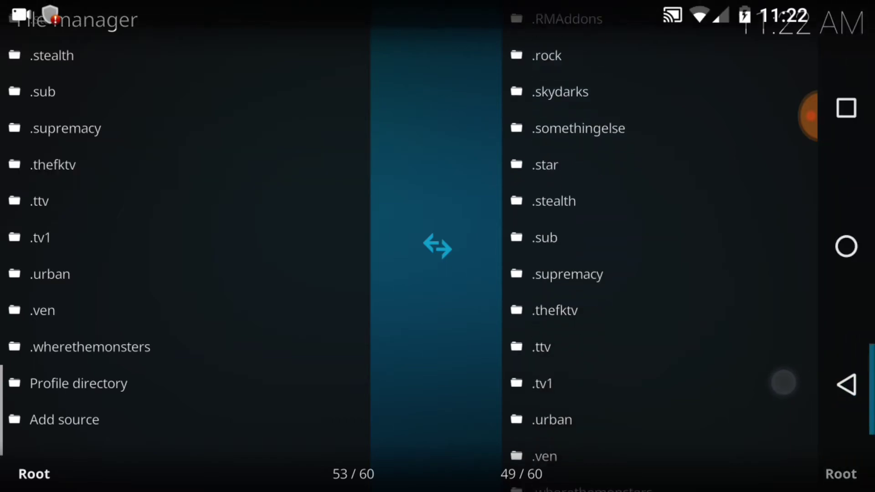
Go back to the home screen, enter Add-ons and open the Add-on browser.
{"action": "left_click", "coordinate": [846, 384]}
{"action": "left_click", "coordinate": [846, 384]}
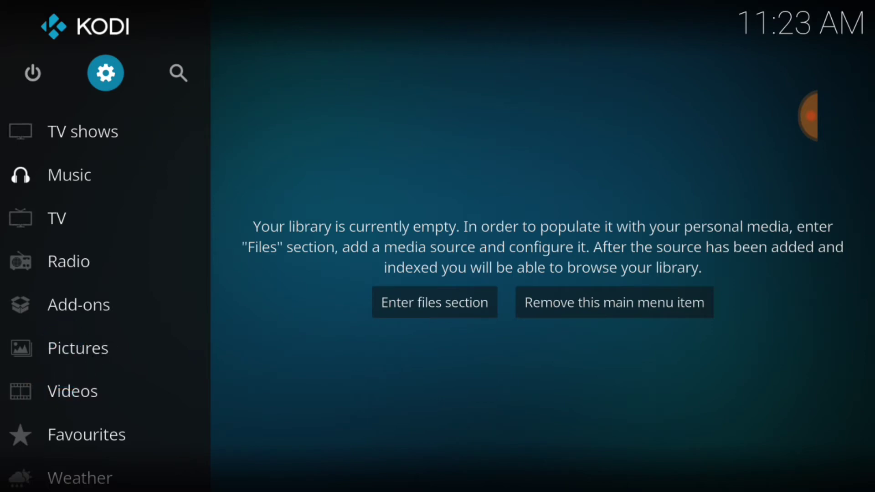
{"action": "left_click", "coordinate": [106, 293]}
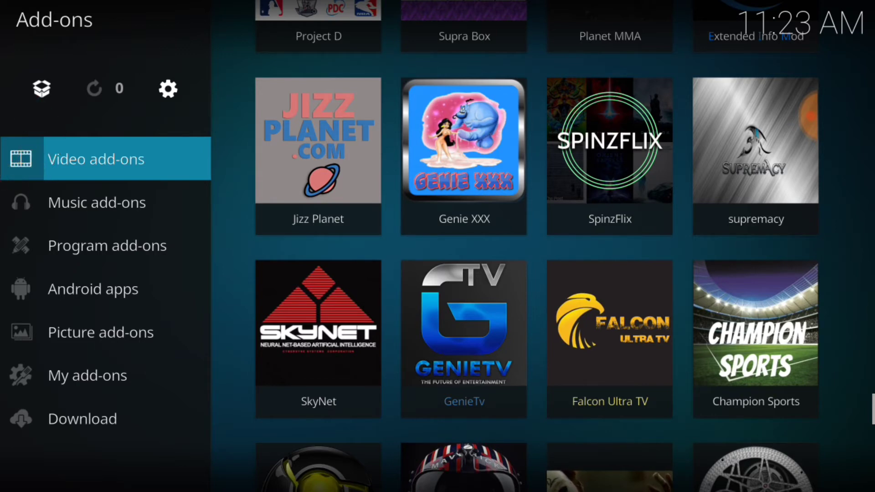
{"action": "key", "text": "Up"}
{"action": "key", "text": "Return"}
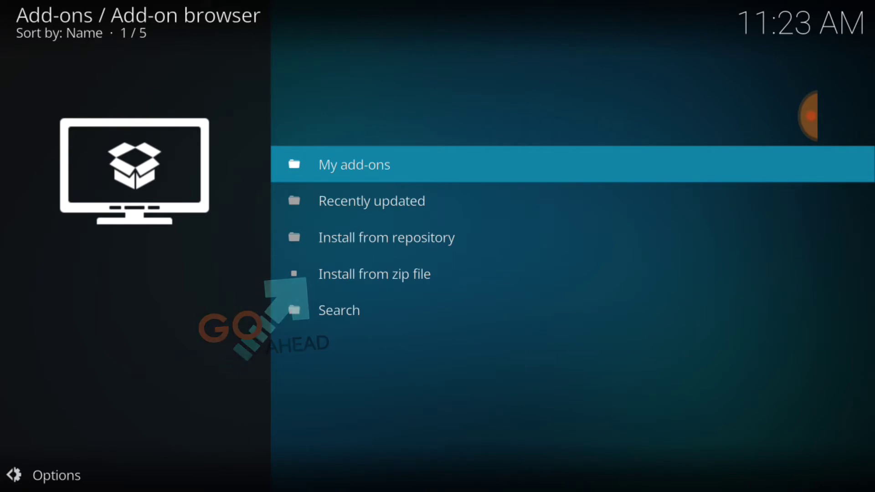
Choose Install from zip file and browse to .thefktv > Repo > Repository.
{"action": "key", "text": "Down"}
{"action": "key", "text": "Down"}
{"action": "key", "text": "Down"}
{"action": "key", "text": "Return"}
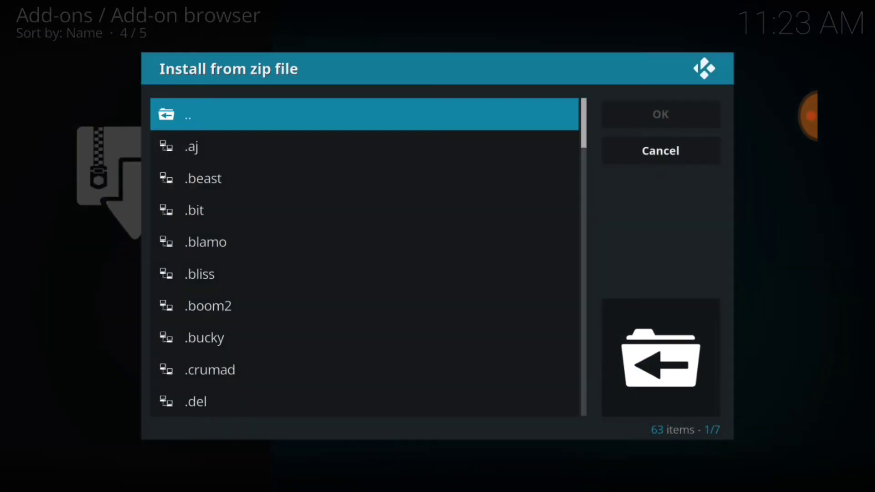
{"action": "left_click_drag", "start_coordinate": [373, 383], "coordinate": [373, 145]}
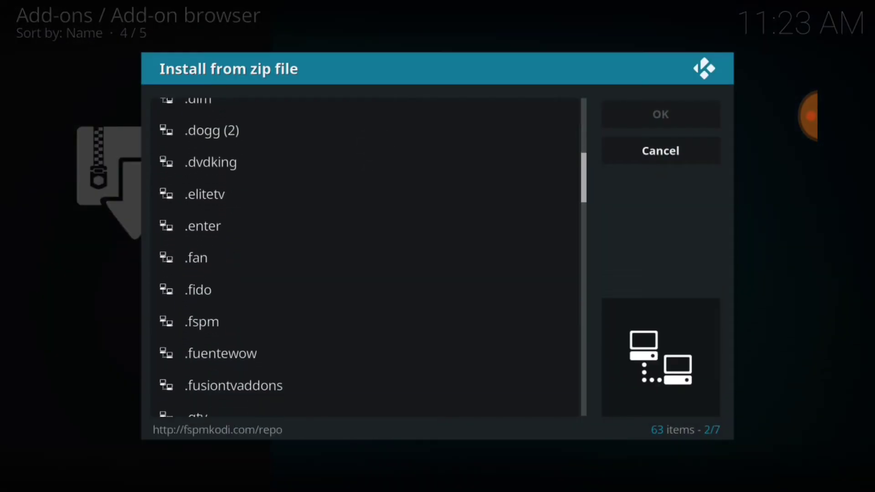
{"action": "left_click_drag", "start_coordinate": [389, 333], "coordinate": [434, 171]}
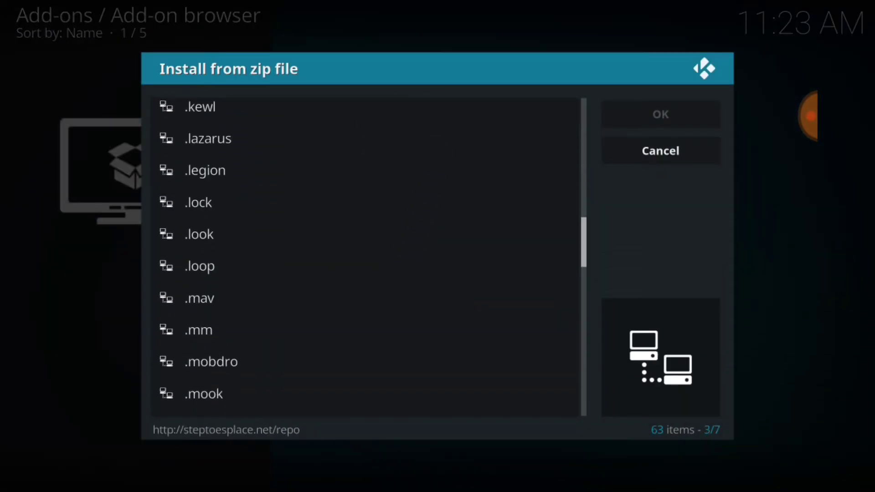
{"action": "left_click_drag", "start_coordinate": [399, 307], "coordinate": [436, 141]}
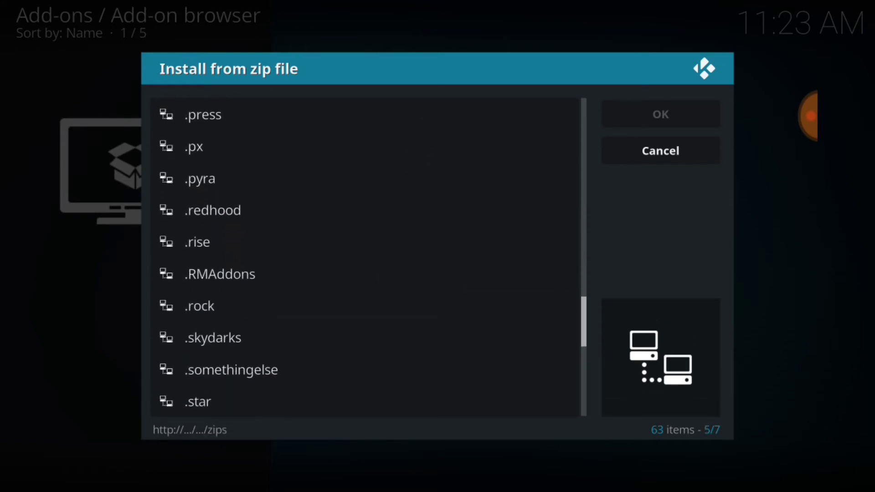
{"action": "mouse_move", "coordinate": [412, 274]}
{"action": "left_mouse_down"}
{"action": "mouse_move", "coordinate": [426, 181]}
{"action": "mouse_move", "coordinate": [424, 194]}
{"action": "left_mouse_up"}
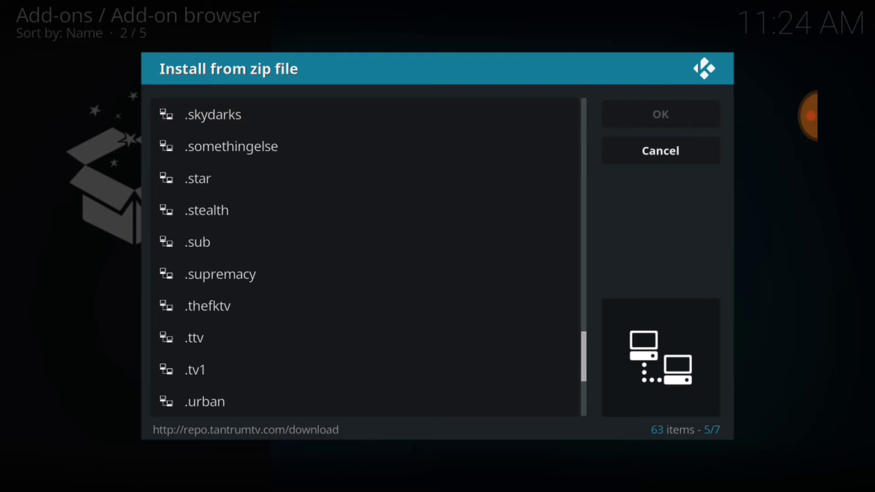
{"action": "left_click", "coordinate": [229, 294]}
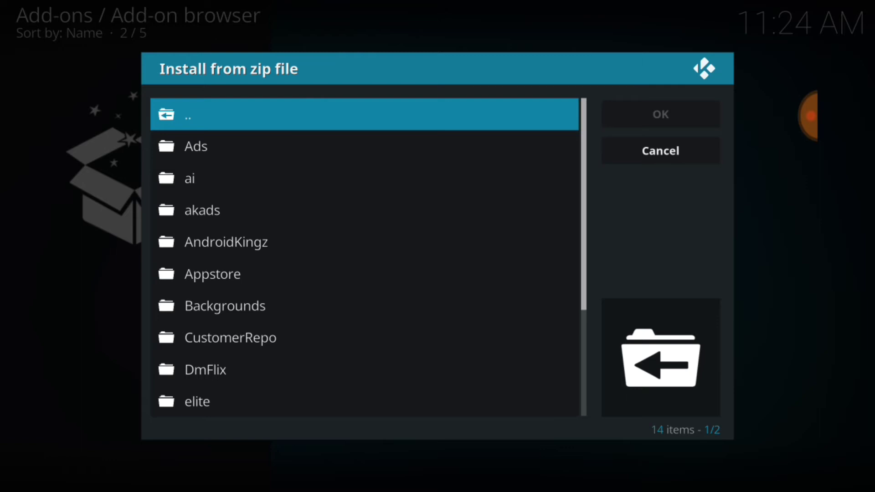
{"action": "left_click_drag", "start_coordinate": [377, 371], "coordinate": [433, 155]}
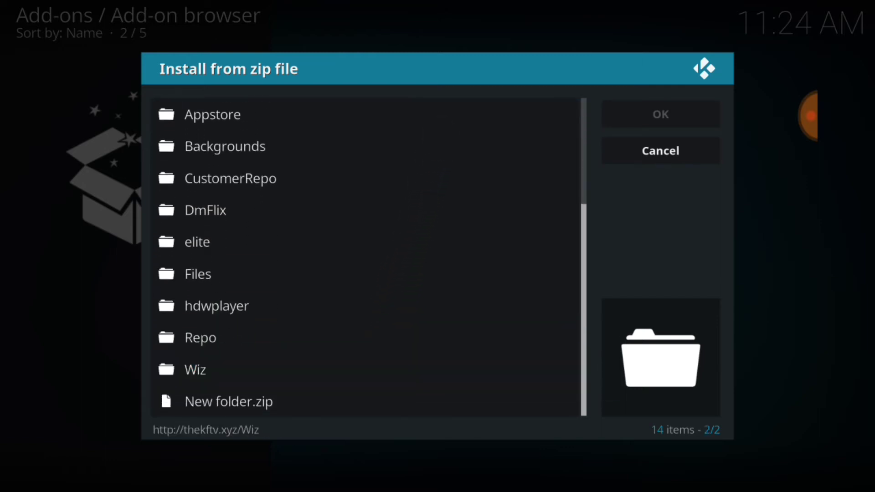
{"action": "left_click", "coordinate": [235, 336]}
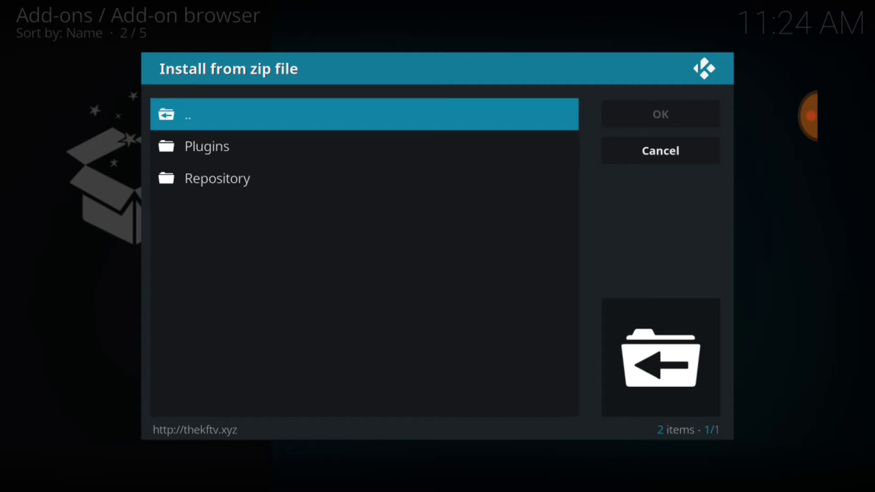
{"action": "left_click", "coordinate": [241, 177]}
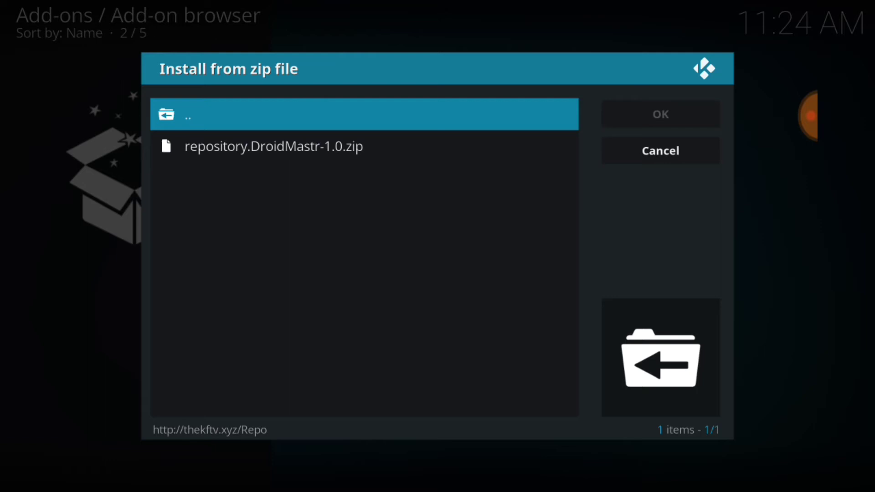
Install repository.DroidMastr-1.0.zip, then open the Install from repository list.
{"action": "left_click", "coordinate": [334, 146]}
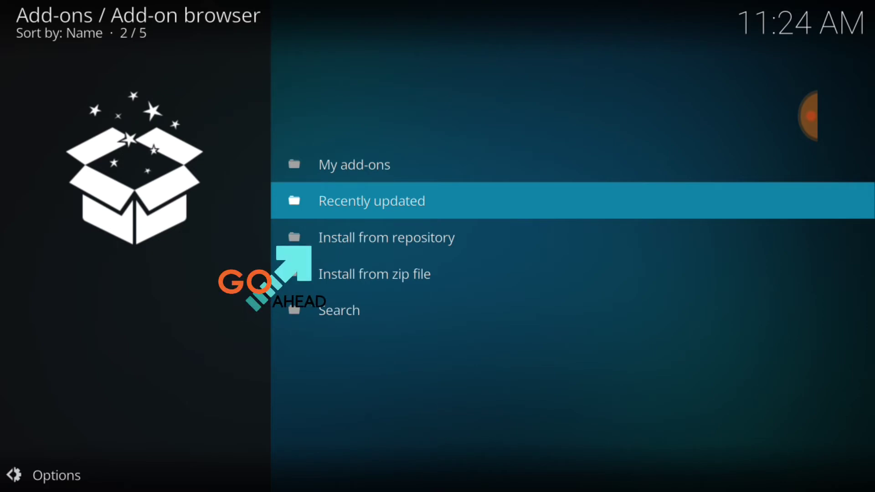
{"action": "left_click", "coordinate": [431, 230]}
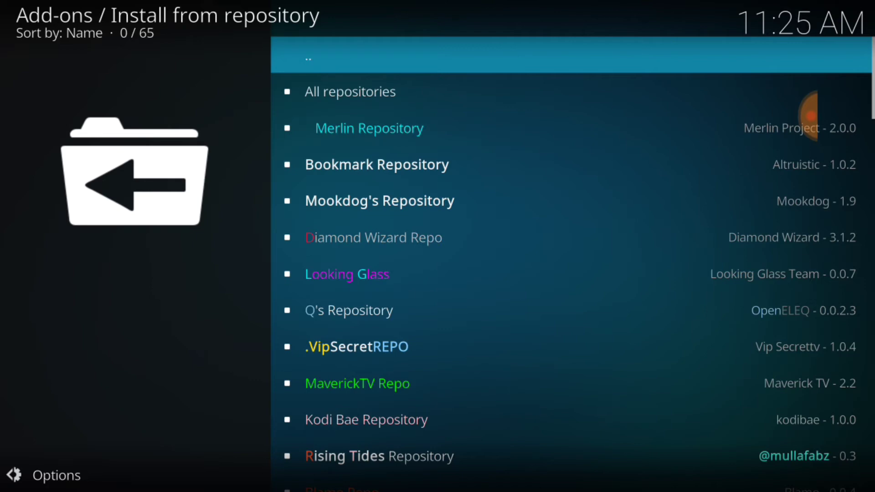
{"action": "left_click_drag", "start_coordinate": [517, 378], "coordinate": [558, 110]}
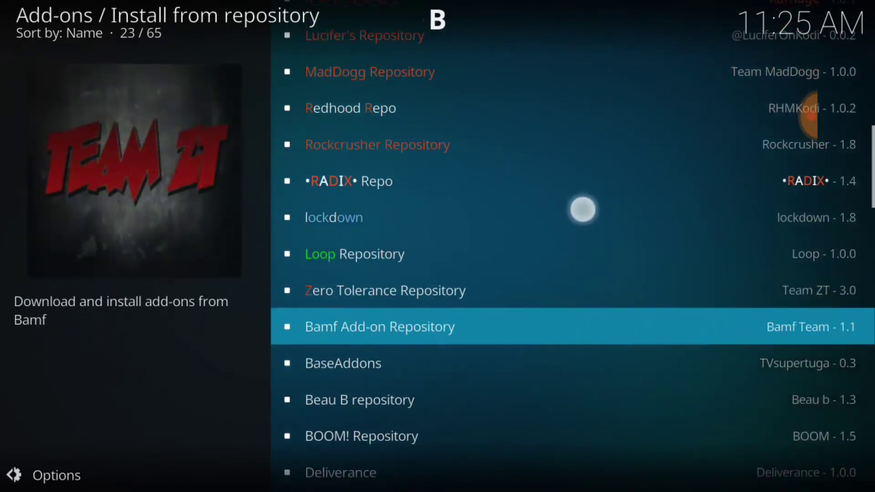
Scroll to DroidMastr Repo and open its Video add-ons folder.
{"action": "mouse_move", "coordinate": [582, 201]}
{"action": "left_mouse_down"}
{"action": "mouse_move", "coordinate": [602, 134]}
{"action": "mouse_move", "coordinate": [610, 47]}
{"action": "left_mouse_up"}
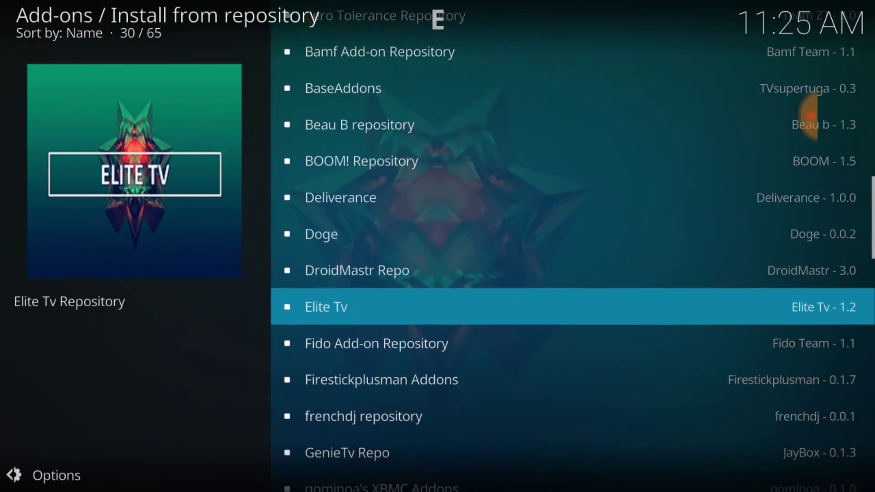
{"action": "left_click", "coordinate": [498, 258]}
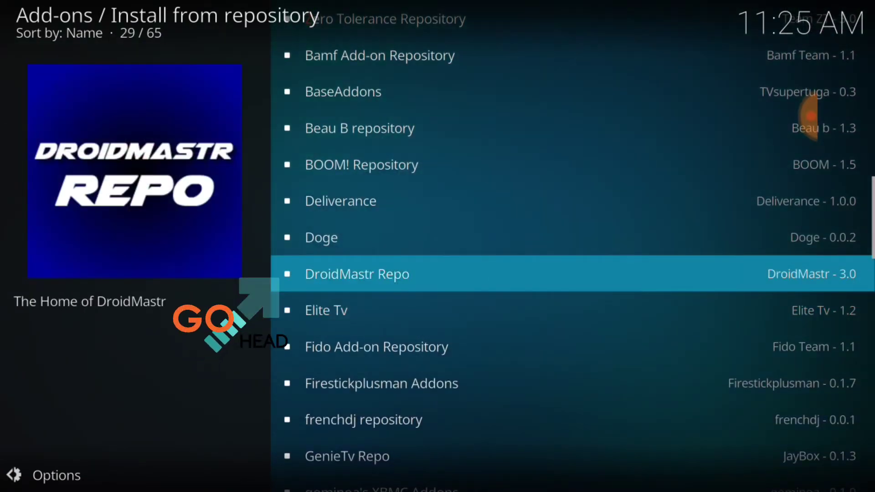
{"action": "left_click", "coordinate": [408, 266]}
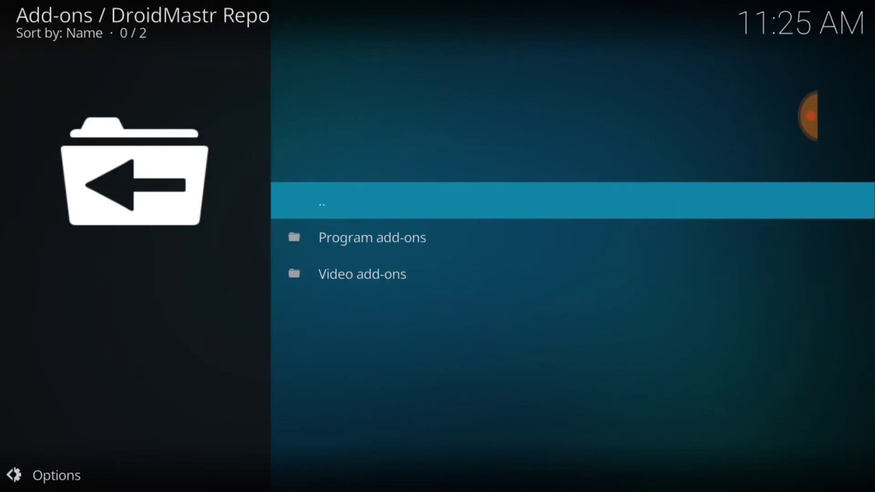
{"action": "left_click", "coordinate": [378, 260]}
{"action": "left_click", "coordinate": [362, 273]}
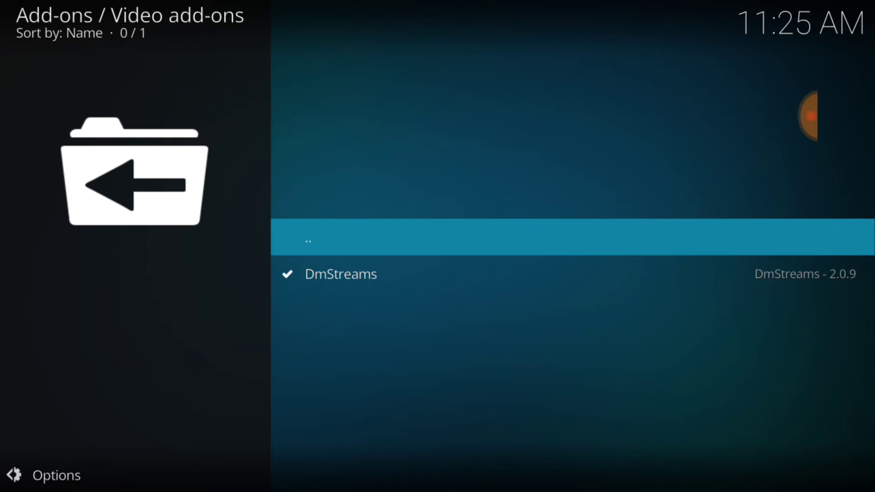
Install DmStreams version 2.0.9, then back out of the repository list.
{"action": "left_click", "coordinate": [361, 268]}
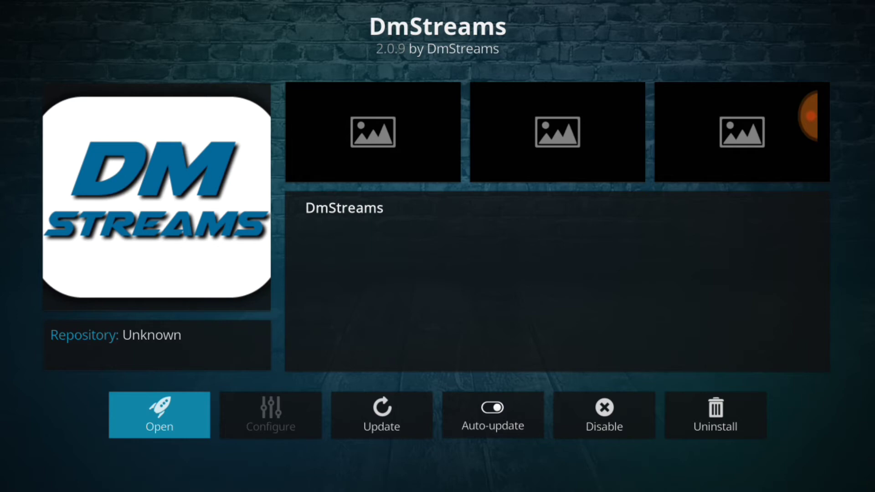
{"action": "left_click", "coordinate": [385, 410]}
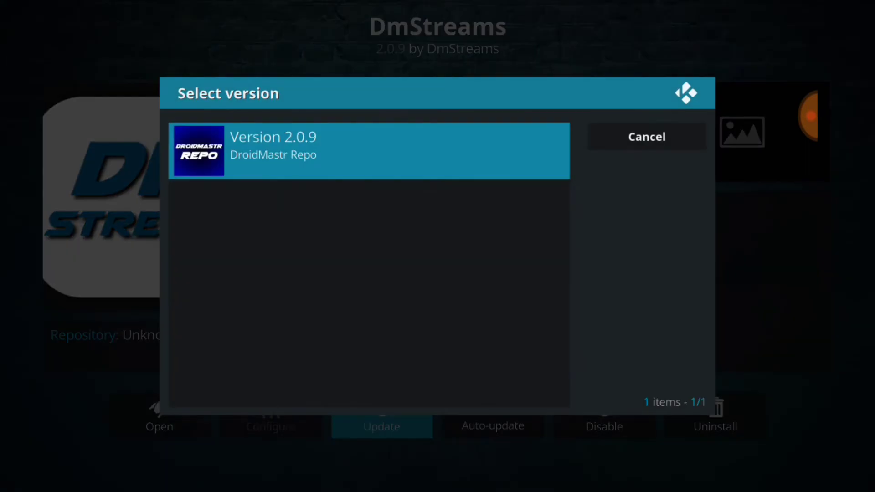
{"action": "left_click", "coordinate": [416, 149]}
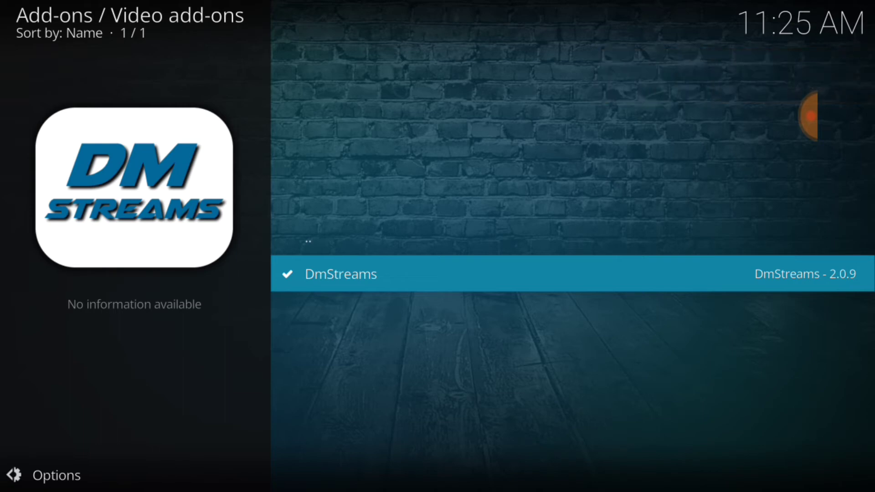
{"action": "left_click_drag", "start_coordinate": [865, 387], "coordinate": [775, 357]}
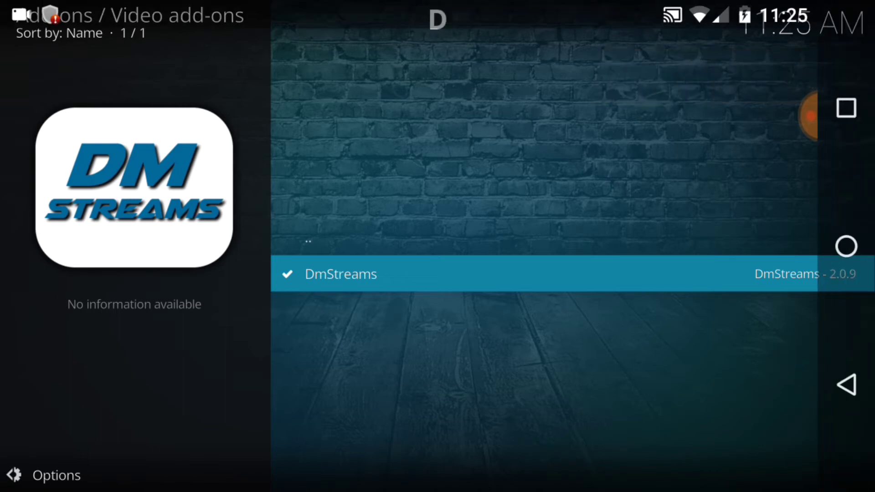
{"action": "left_click", "coordinate": [846, 385]}
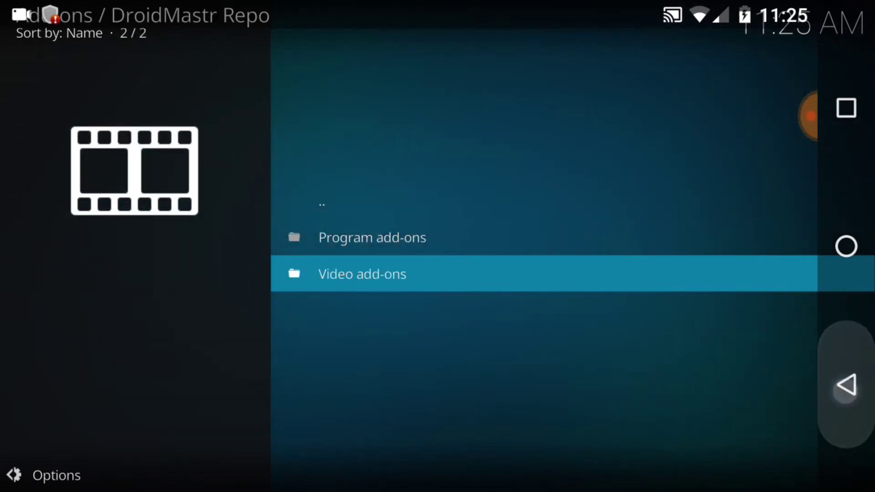
{"action": "left_click", "coordinate": [846, 384]}
{"action": "left_click", "coordinate": [364, 384]}
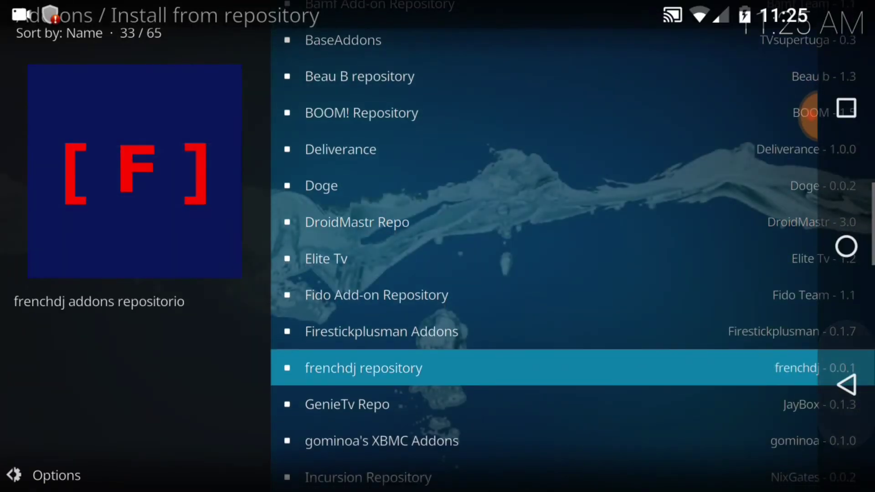
Return to the main Add-ons screen.
{"action": "left_click", "coordinate": [364, 371]}
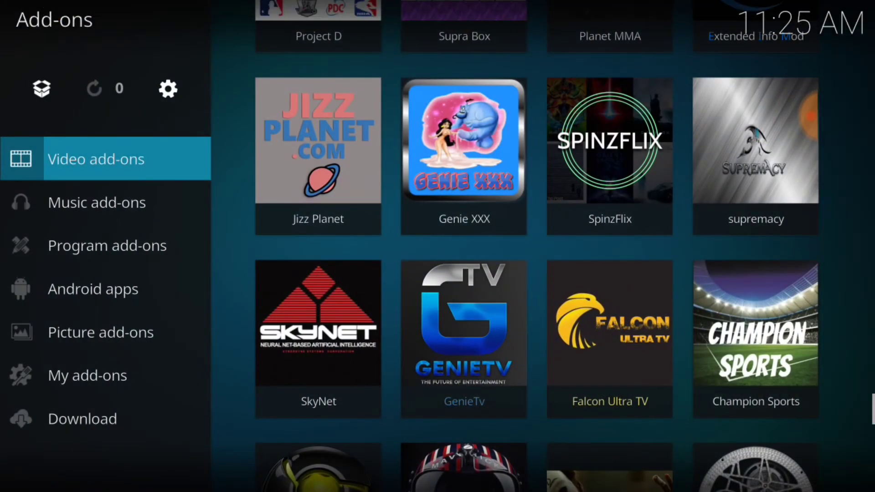
{"action": "scroll", "coordinate": [743, 332], "scroll_direction": "up", "scroll_amount": 2}
{"action": "scroll", "coordinate": [742, 332], "scroll_direction": "up", "scroll_amount": 1}
{"action": "scroll", "coordinate": [608, 262], "scroll_direction": "up", "scroll_amount": 2}
{"action": "scroll", "coordinate": [598, 297], "scroll_direction": "up", "scroll_amount": 1}
{"action": "scroll", "coordinate": [597, 297], "scroll_direction": "up", "scroll_amount": 2}
{"action": "scroll", "coordinate": [640, 151], "scroll_direction": "up", "scroll_amount": 1}
{"action": "scroll", "coordinate": [536, 246], "scroll_direction": "up", "scroll_amount": 3}
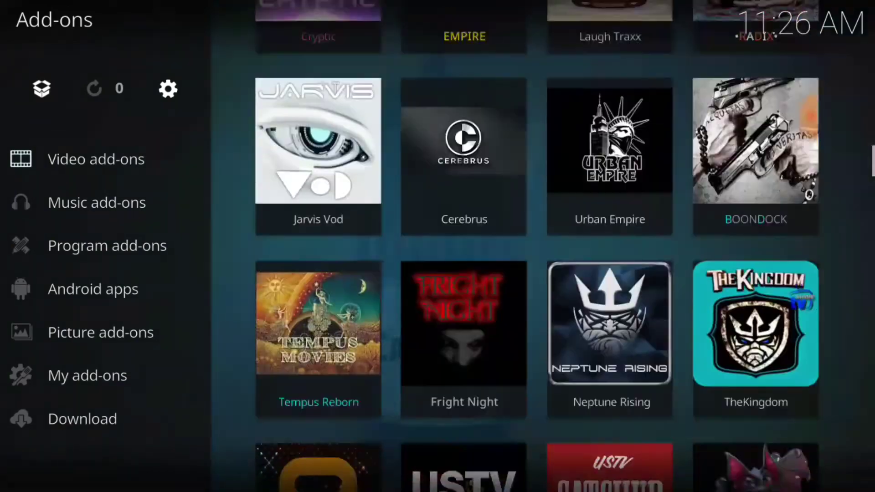
{"action": "scroll", "coordinate": [536, 246], "scroll_direction": "up", "scroll_amount": 2}
{"action": "scroll", "coordinate": [537, 246], "scroll_direction": "up", "scroll_amount": 3}
{"action": "scroll", "coordinate": [536, 246], "scroll_direction": "up", "scroll_amount": 1}
{"action": "scroll", "coordinate": [536, 247], "scroll_direction": "up", "scroll_amount": 1}
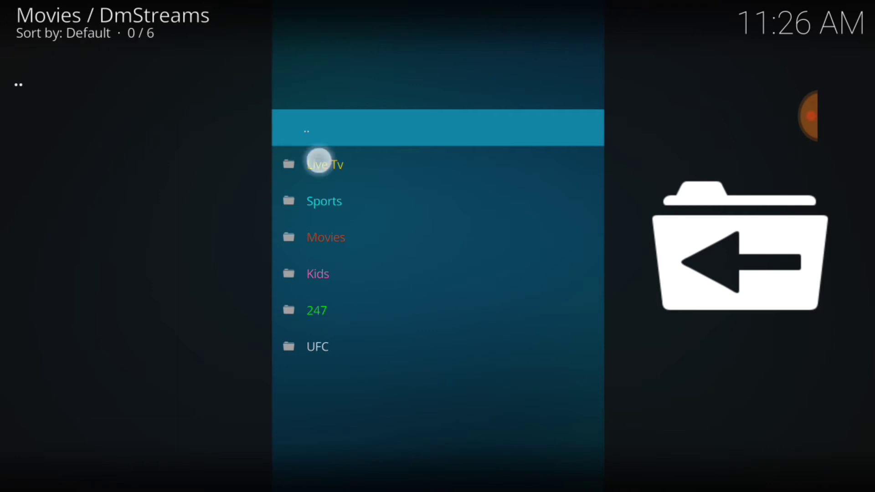
{"action": "left_click", "coordinate": [319, 163]}
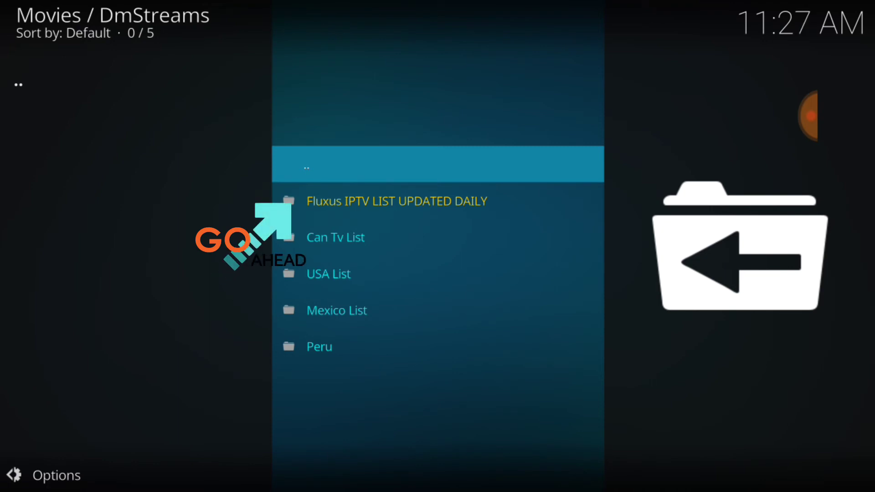
{"action": "key", "text": "Down"}
{"action": "key", "text": "Return"}
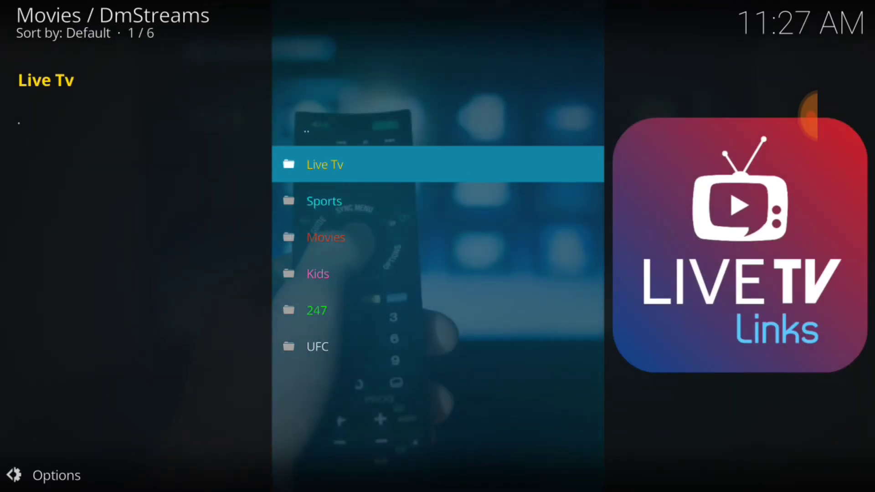
{"action": "key", "text": "BackSpace"}
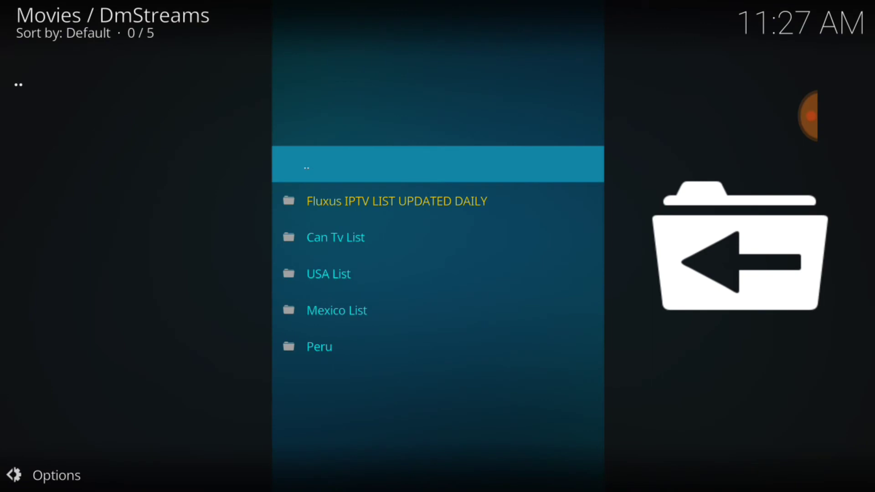
{"action": "key", "text": "Down"}
{"action": "key", "text": "Return"}
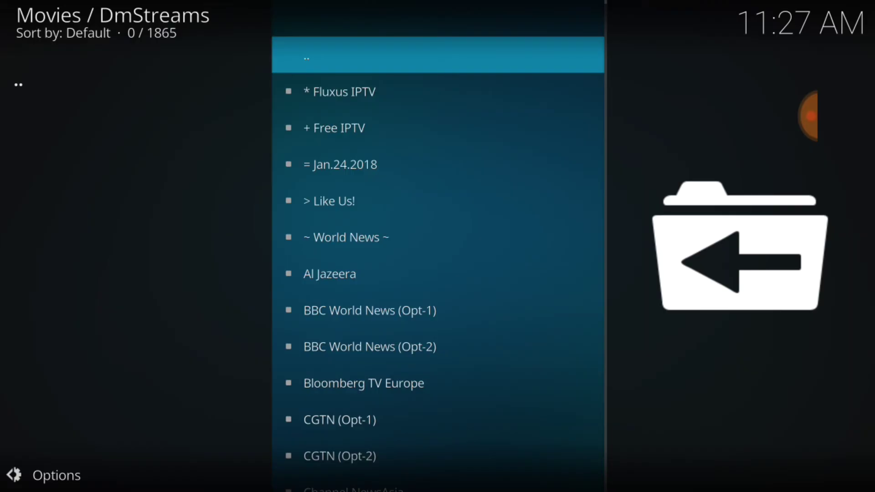
{"action": "left_click_drag", "start_coordinate": [525, 294], "coordinate": [551, 124]}
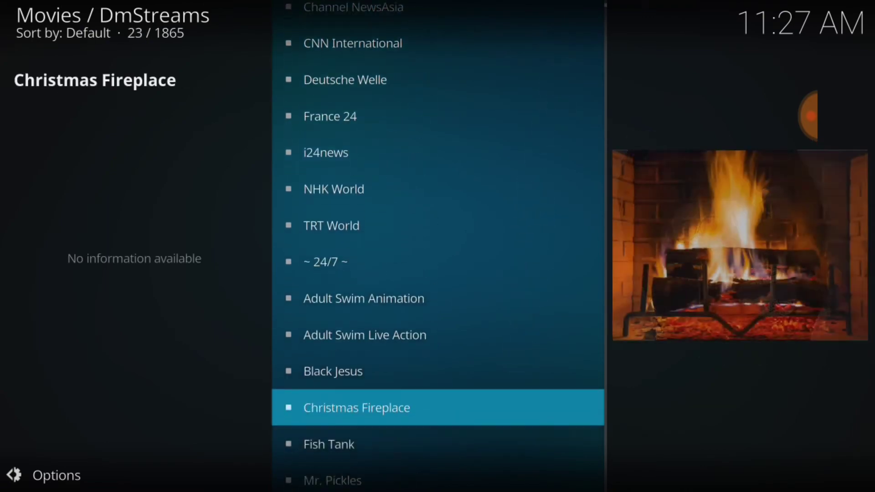
{"action": "key", "text": "Down"}
{"action": "key", "text": "Down"}
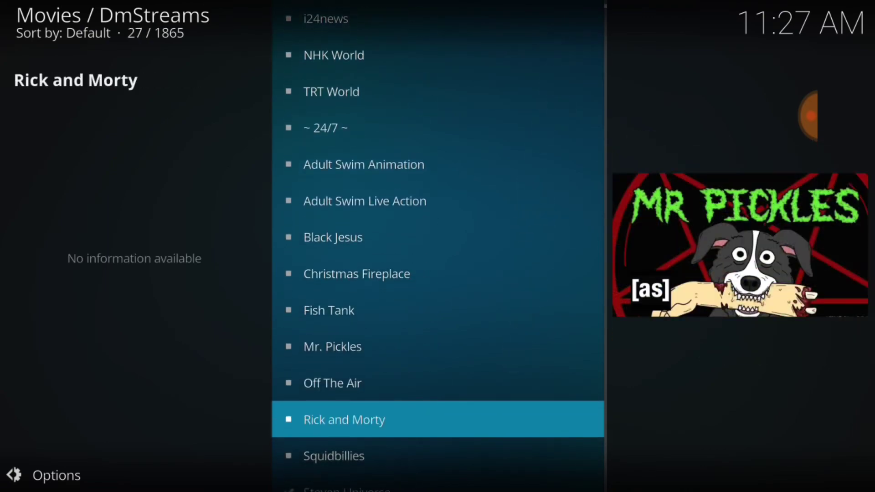
{"action": "left_click_drag", "start_coordinate": [502, 221], "coordinate": [514, 100]}
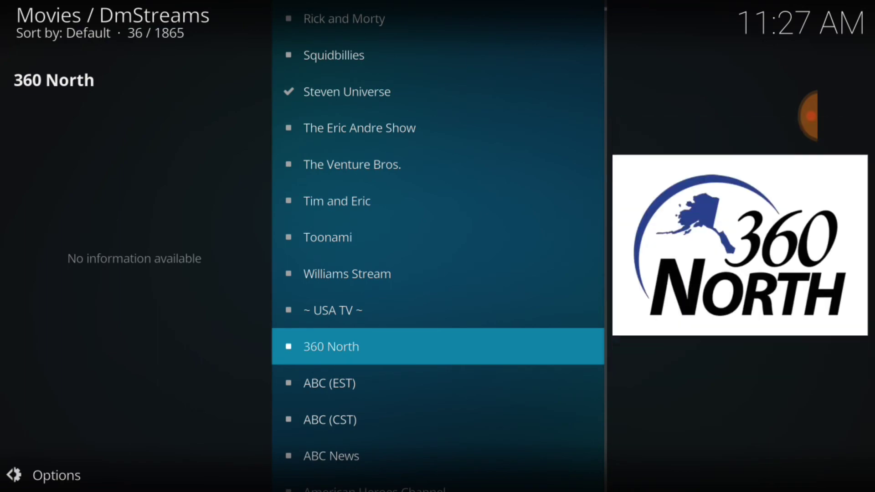
{"action": "left_click_drag", "start_coordinate": [830, 393], "coordinate": [810, 396]}
{"action": "left_click", "coordinate": [846, 384]}
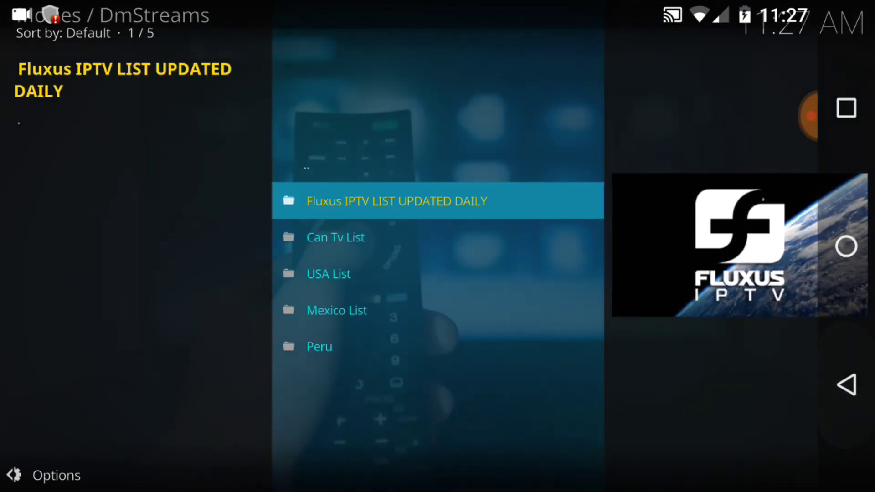
{"action": "left_click", "coordinate": [846, 384]}
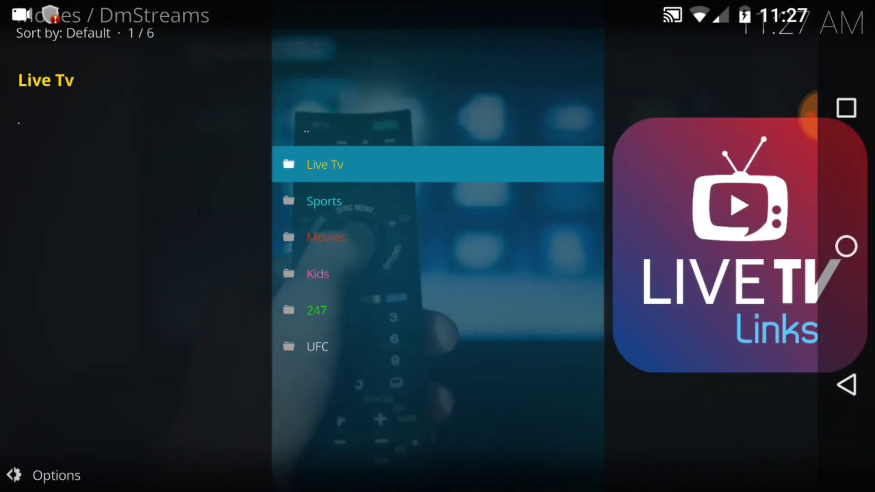
Browse the 228 films in DmStreams Movies, then back out to the add-ons grid.
{"action": "left_click", "coordinate": [339, 233]}
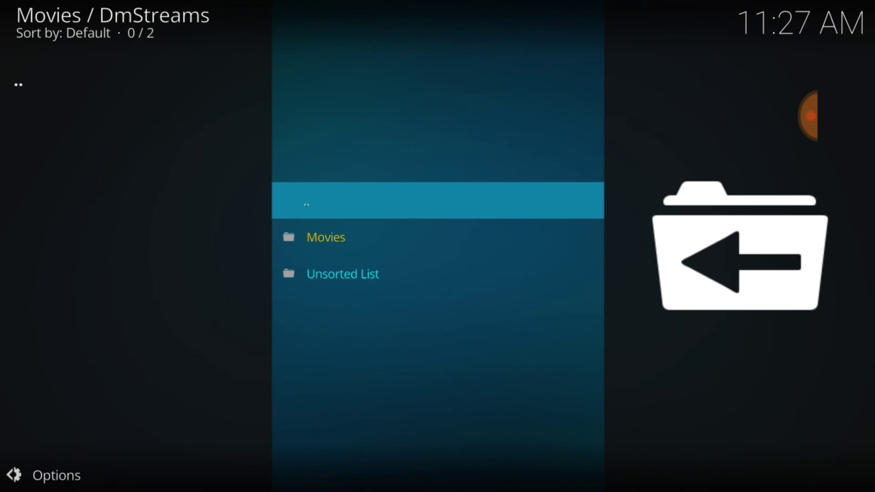
{"action": "left_click", "coordinate": [334, 227]}
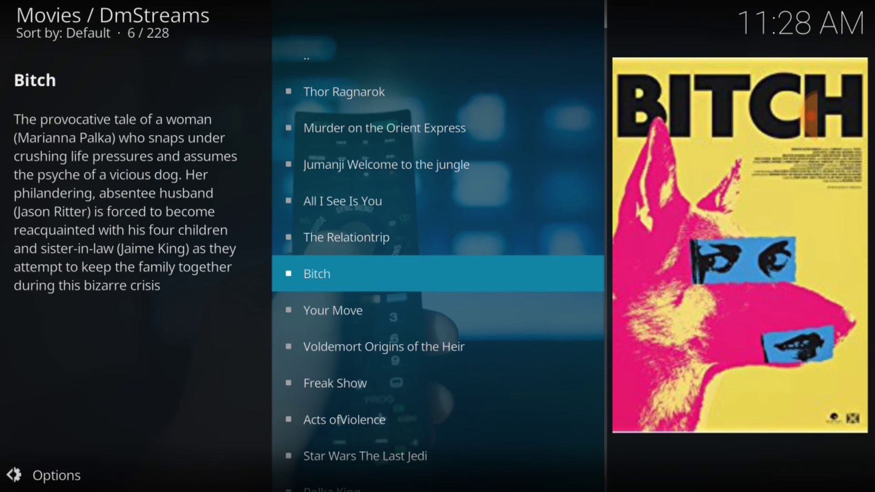
{"action": "key", "text": "Escape"}
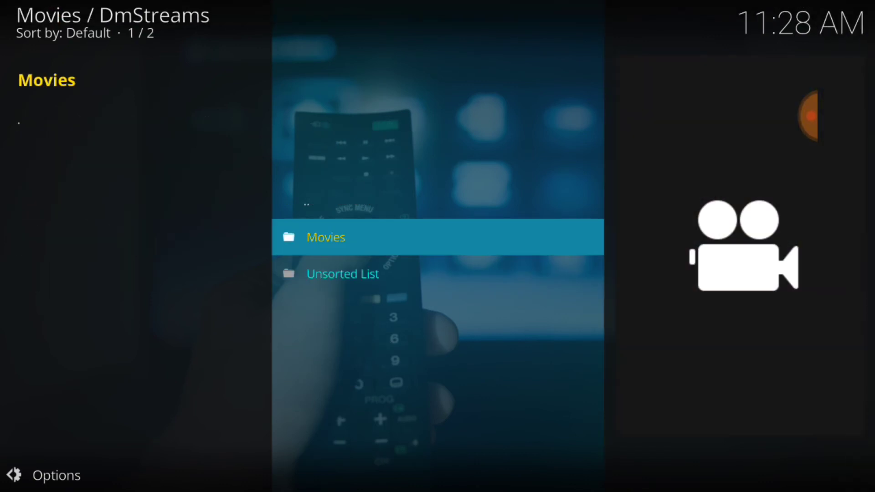
{"action": "key", "text": "Escape"}
{"action": "key", "text": "Escape"}
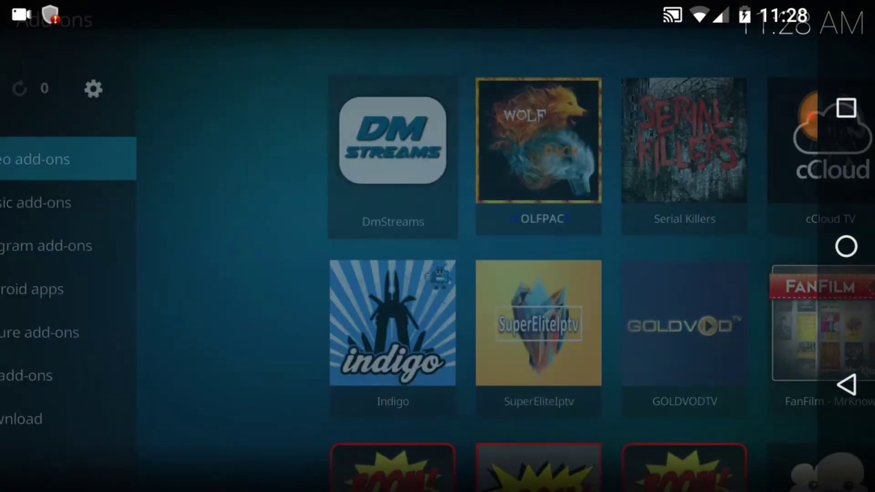